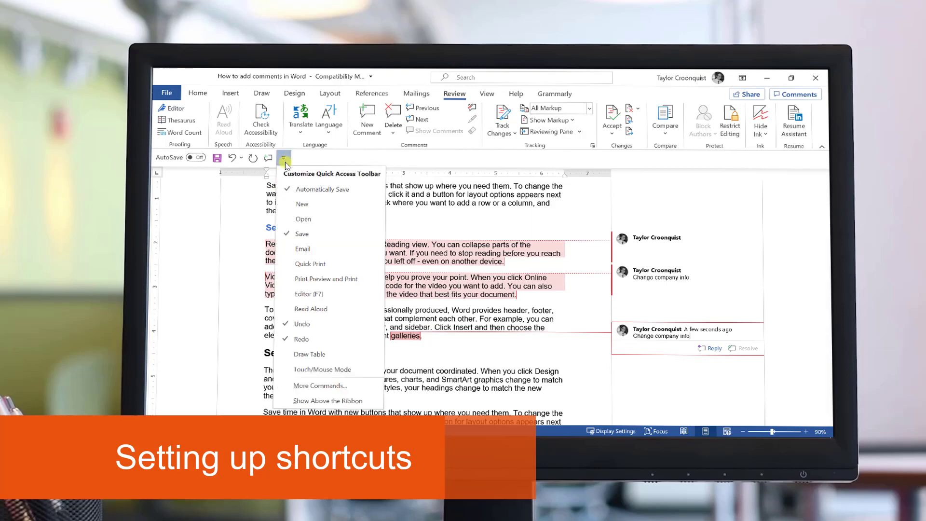
# Step: Make Insert Comment the first command in the Quick Access Toolbar
pyautogui.click(322, 386)
pyautogui.click(590, 198)
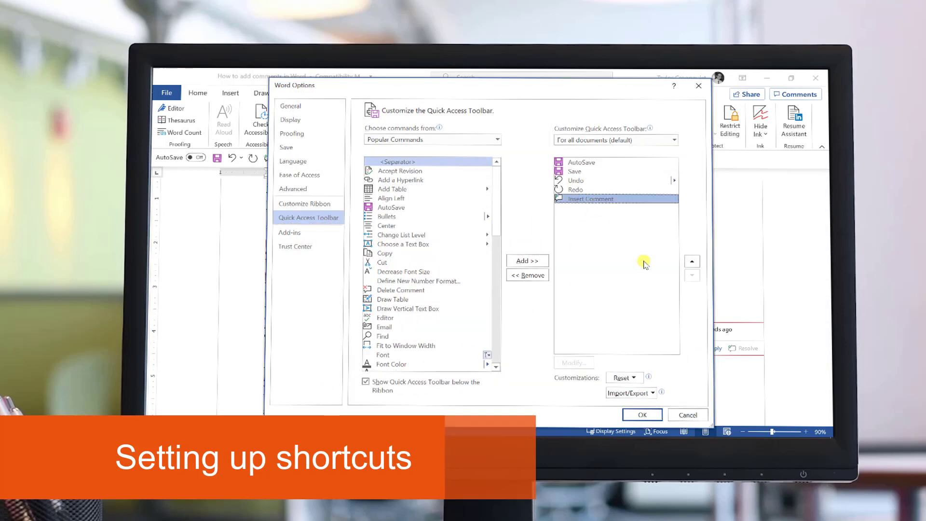
pyautogui.click(692, 261)
pyautogui.click(692, 261)
pyautogui.click(691, 261)
pyautogui.click(691, 260)
# Step: Show revisions in a vertical pane, jump between the Section 2 and Section 1.2 comments, then close it
pyautogui.click(641, 414)
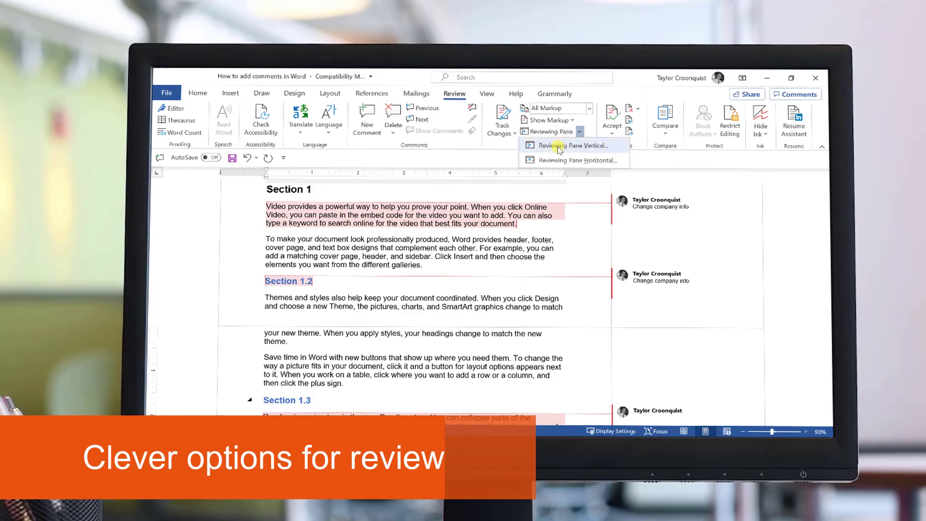
pyautogui.click(570, 145)
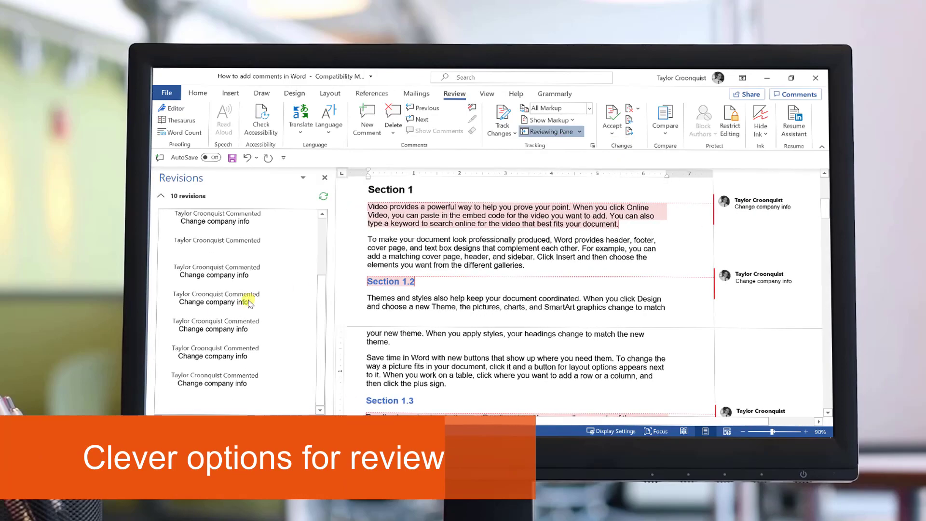
pyautogui.click(221, 307)
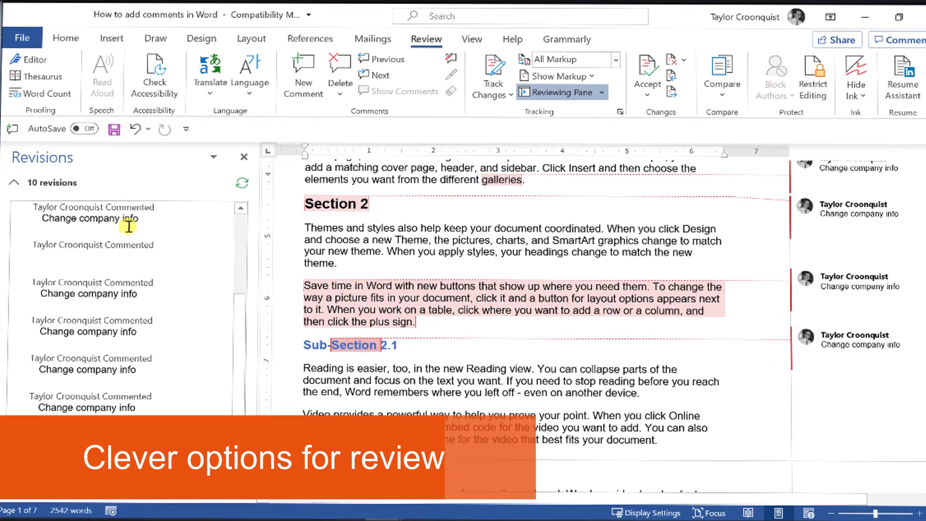
pyautogui.click(129, 222)
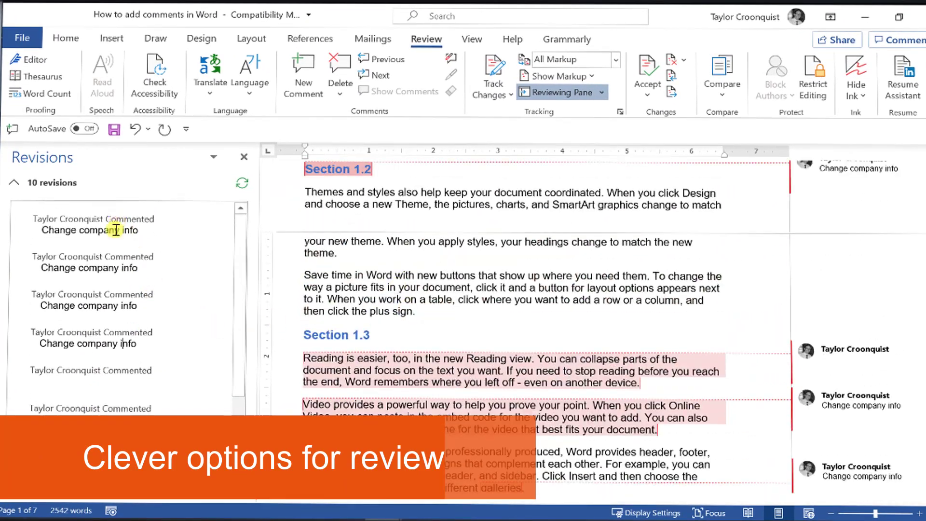
pyautogui.click(244, 156)
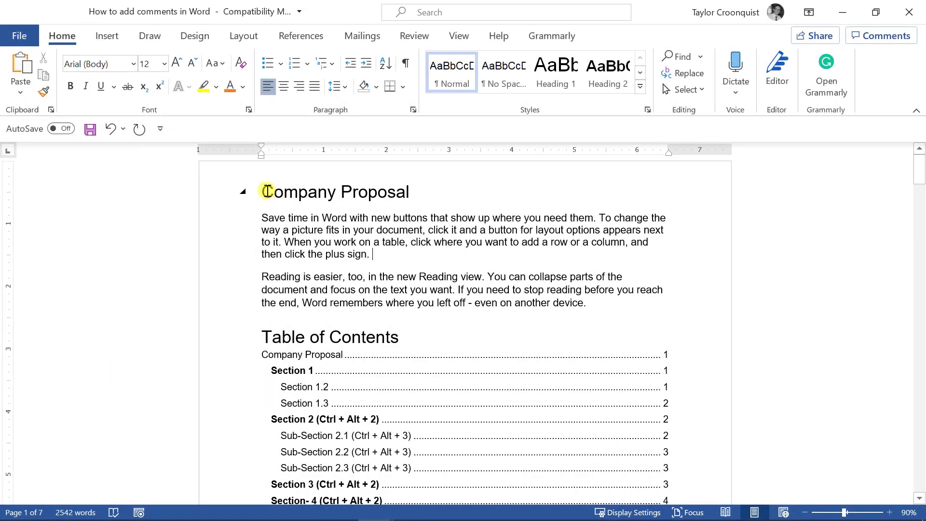
# Step: Clear a stray selection and place the cursor after the first Company Proposal paragraph
pyautogui.moveTo(264, 190)
pyautogui.mouseDown()
pyautogui.moveTo(310, 246)
pyautogui.moveTo(359, 404)
pyautogui.mouseUp()
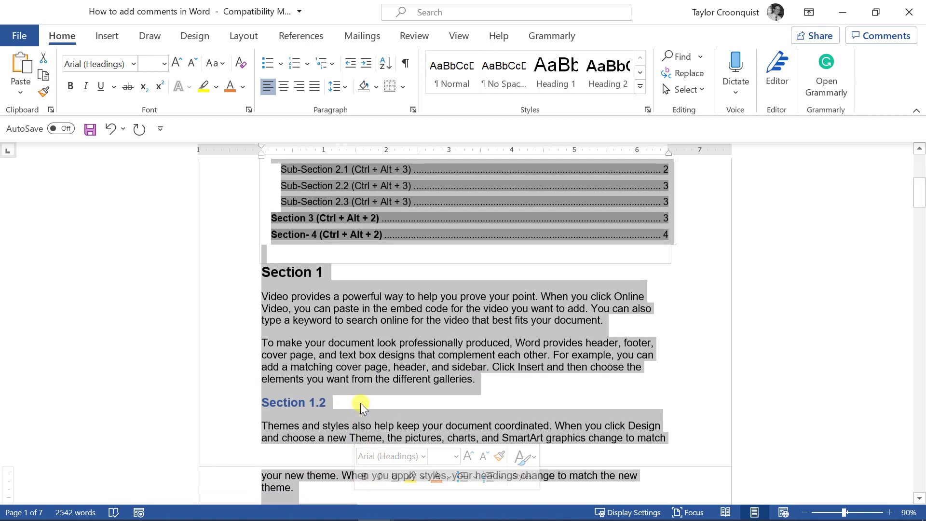
pyautogui.click(360, 404)
pyautogui.click(306, 402)
pyautogui.scroll(3, 409, 384)
pyautogui.scroll(2, 394, 329)
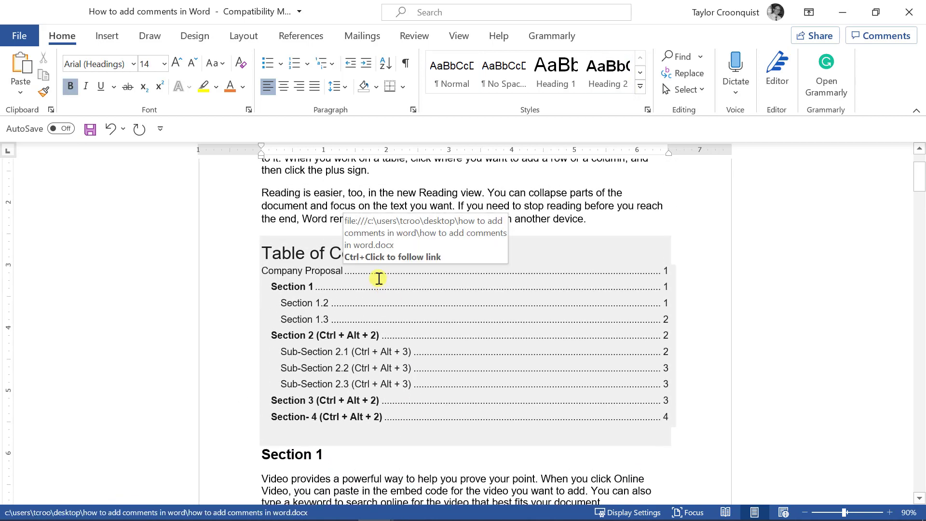
pyautogui.scroll(2, 378, 277)
pyautogui.scroll(1, 378, 276)
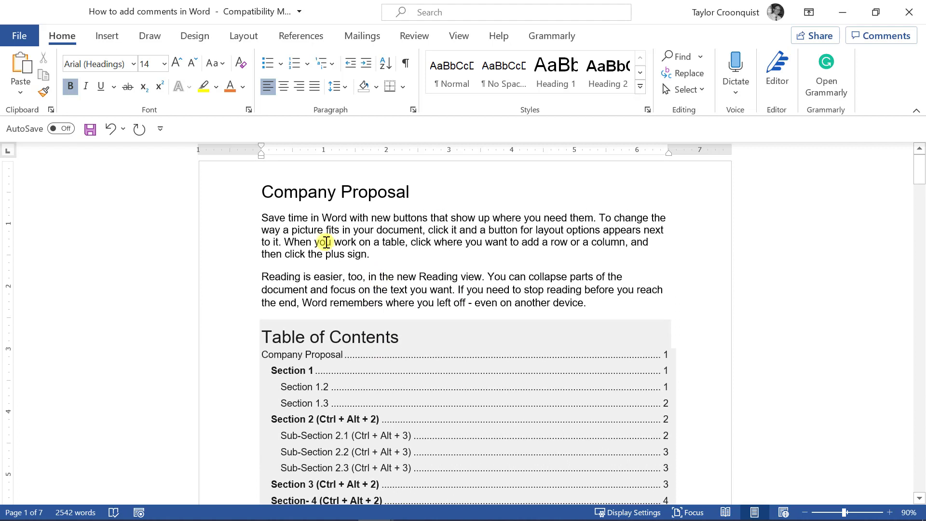
pyautogui.click(265, 215)
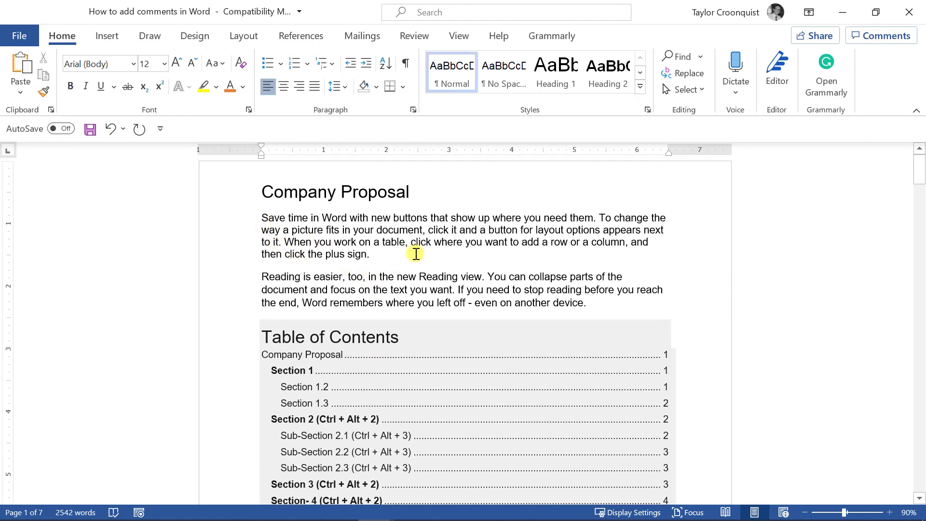
pyautogui.write('Char')
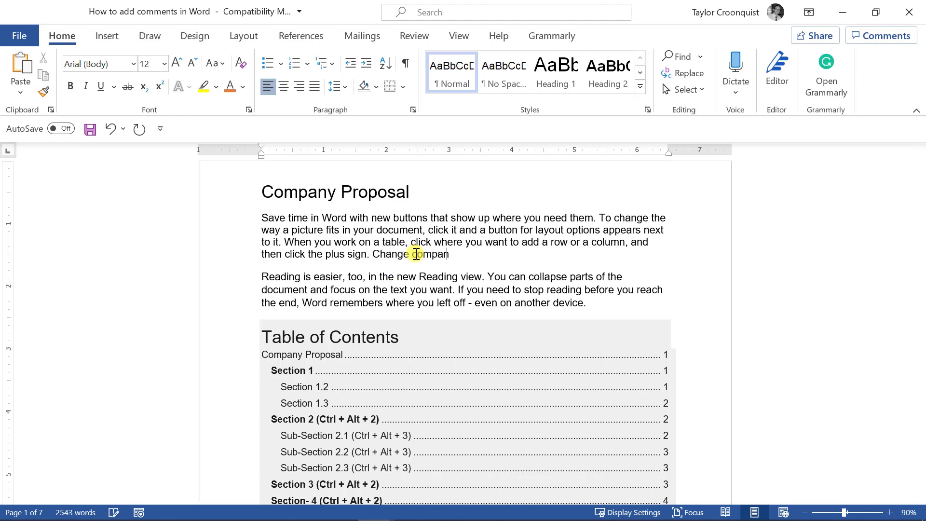
pyautogui.write('y info.')
# Step: Select the typed phrase 'Change company info.' and color it from its context options
pyautogui.hotkey('ctrl', 'shift', 'Left')
pyautogui.hotkey('ctrl', 'shift', 'Left')
pyautogui.hotkey('ctrl', 'shift', 'Left')
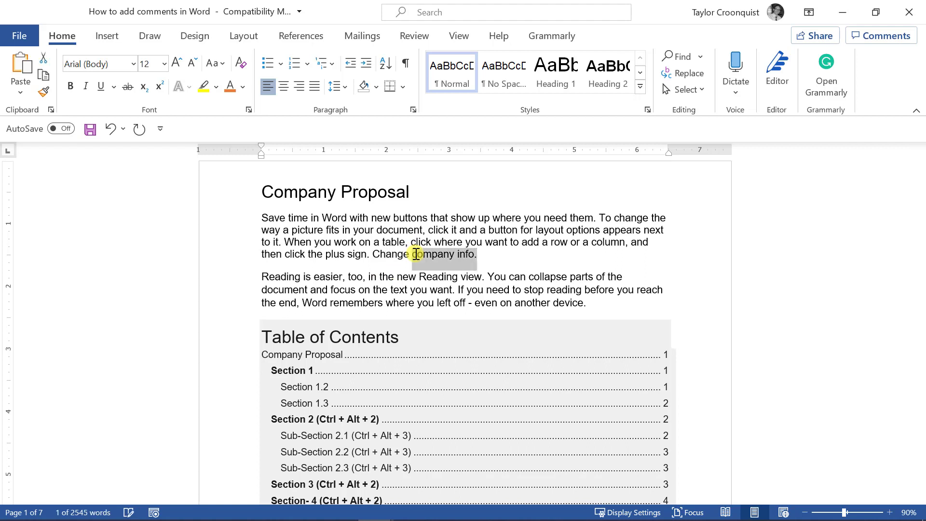
pyautogui.hotkey('ctrl', 'shift', 'Left')
pyautogui.rightClick(418, 260)
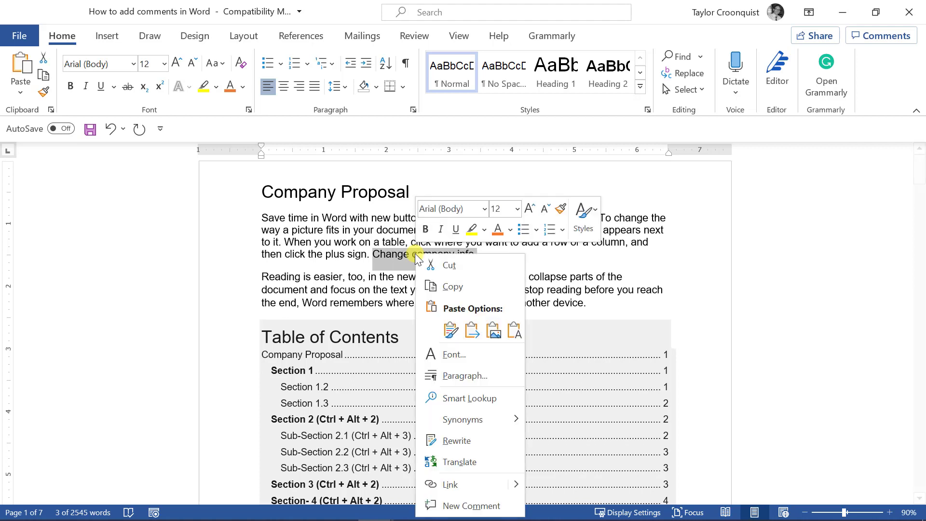
pyautogui.click(498, 230)
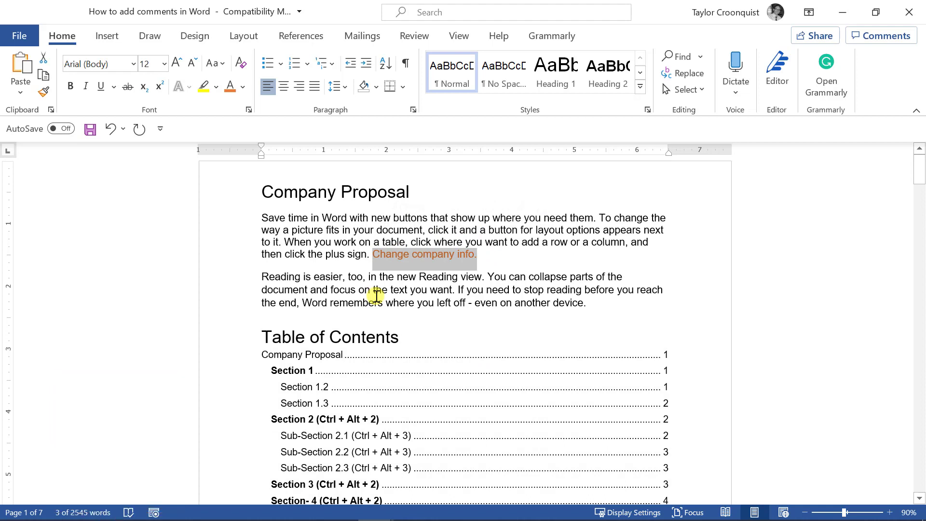
# Step: Delete the phrase and attach a 'Change company info' comment to the first paragraph via Review > New Comment
pyautogui.press('Delete')
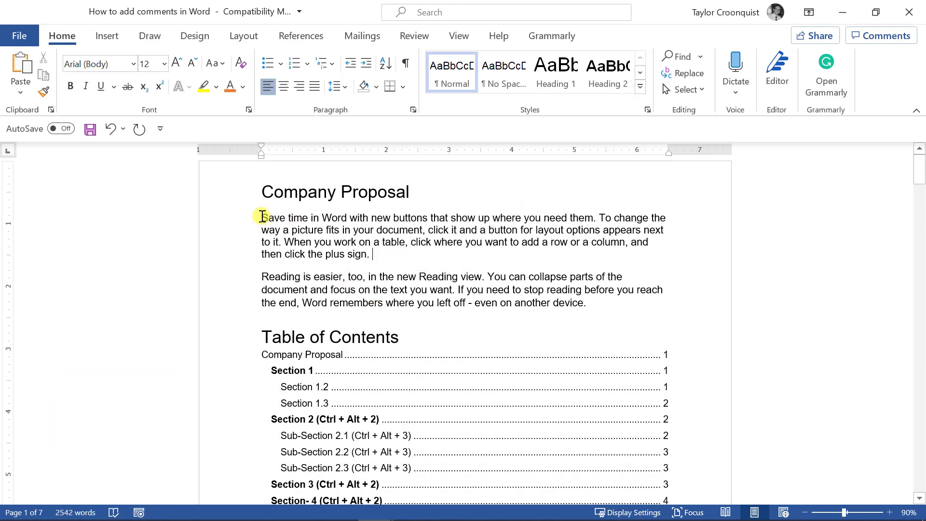
pyautogui.moveTo(262, 217); pyautogui.dragTo(381, 254)
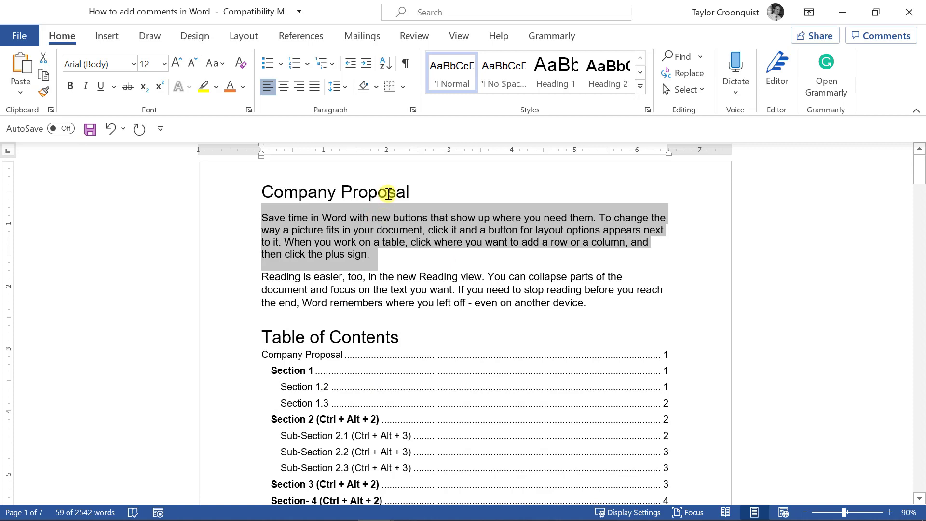
pyautogui.click(420, 36)
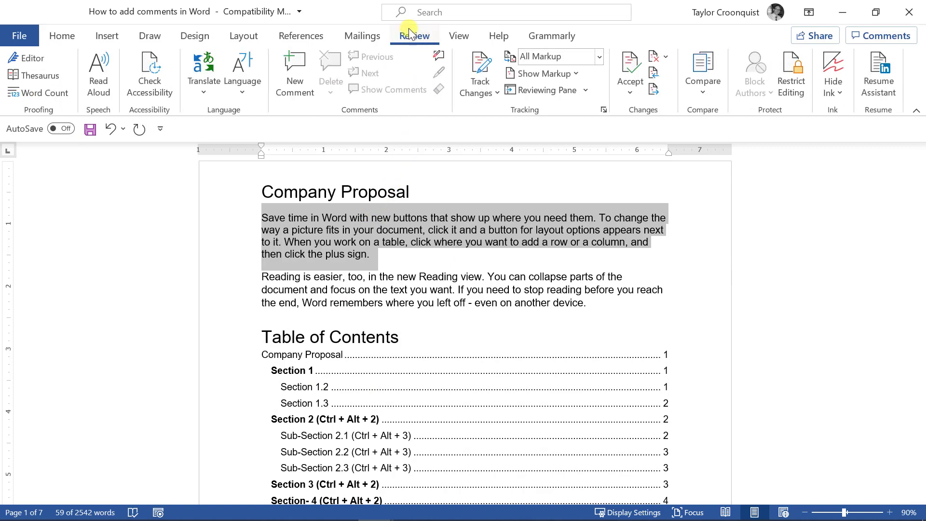
pyautogui.click(290, 65)
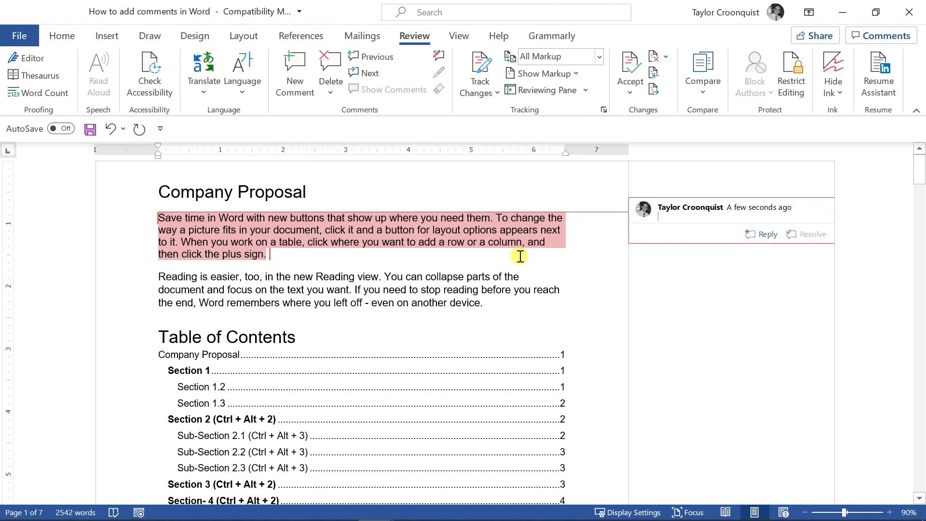
pyautogui.write('Change company info')
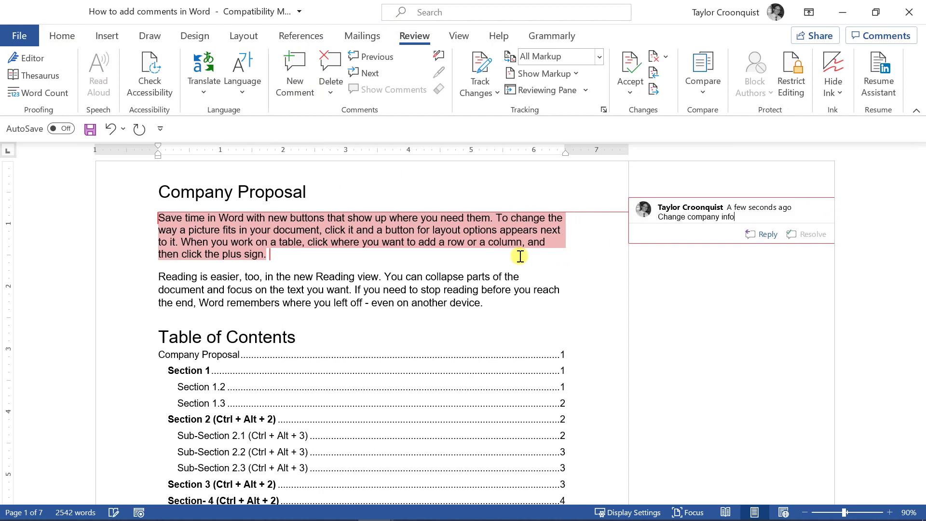
pyautogui.hotkey('ctrl', 'a')
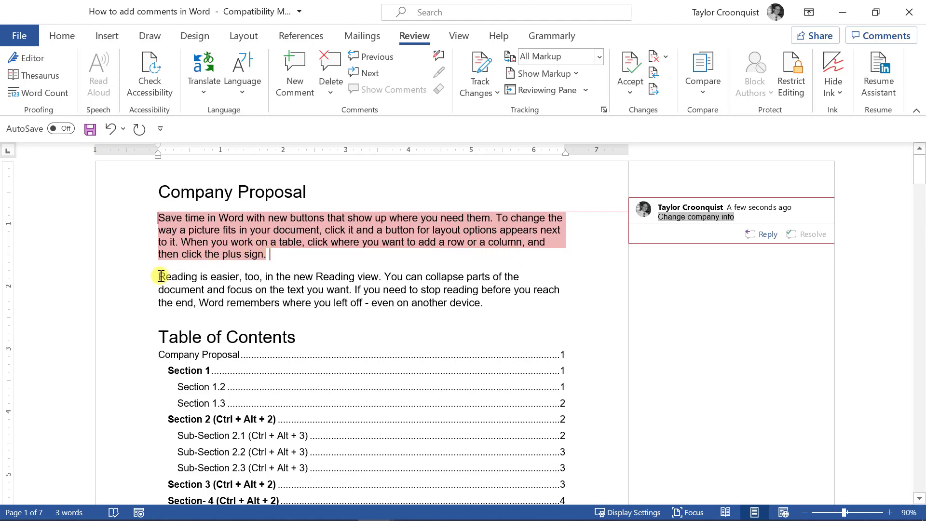
# Step: Add a comment to the 'Reading is easier' paragraph from its right-click menu
pyautogui.moveTo(160, 275); pyautogui.dragTo(492, 304)
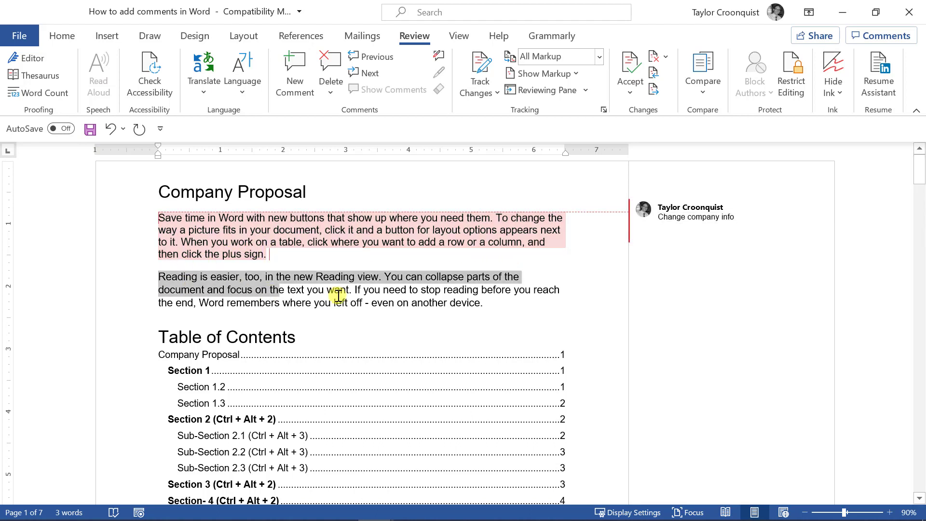
pyautogui.rightClick(387, 287)
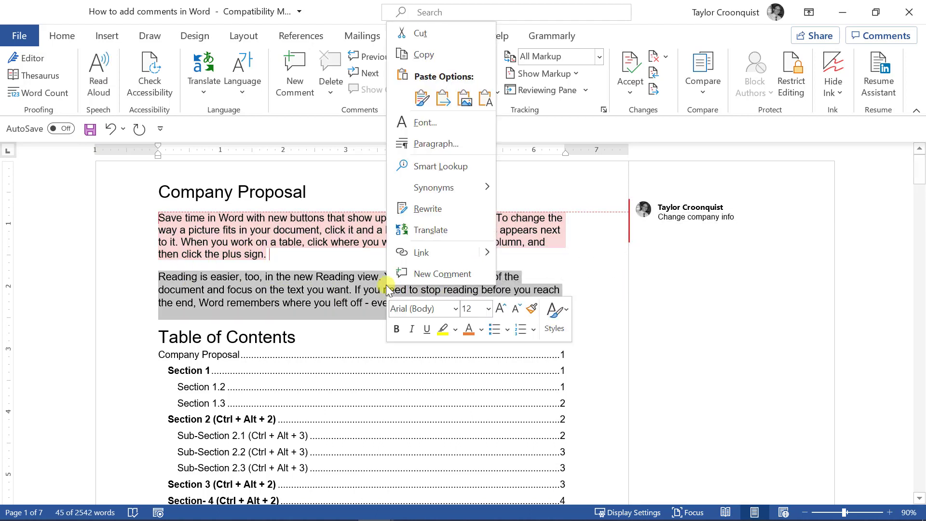
pyautogui.click(450, 274)
pyautogui.scroll(-5, 359, 275)
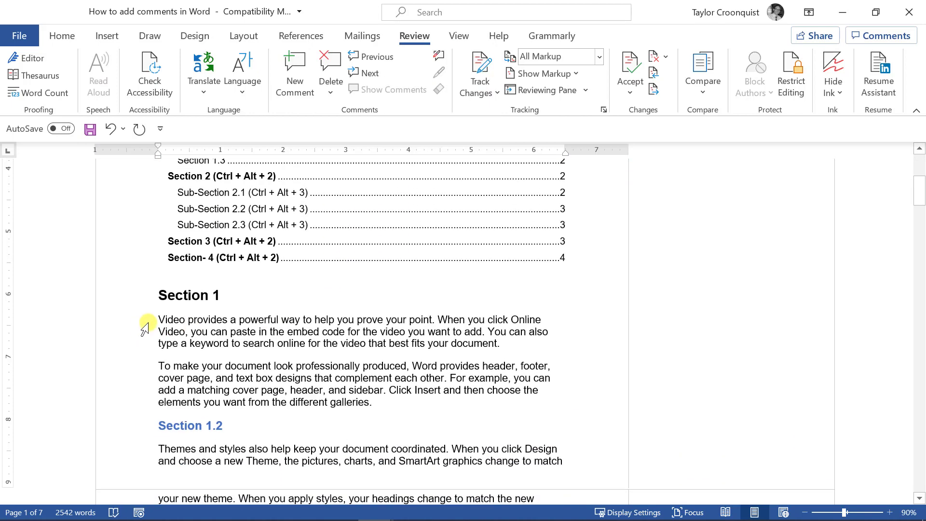
# Step: Add a comment to the first Section 1 paragraph, then select the Section 1.2 heading
pyautogui.moveTo(172, 319); pyautogui.dragTo(523, 340)
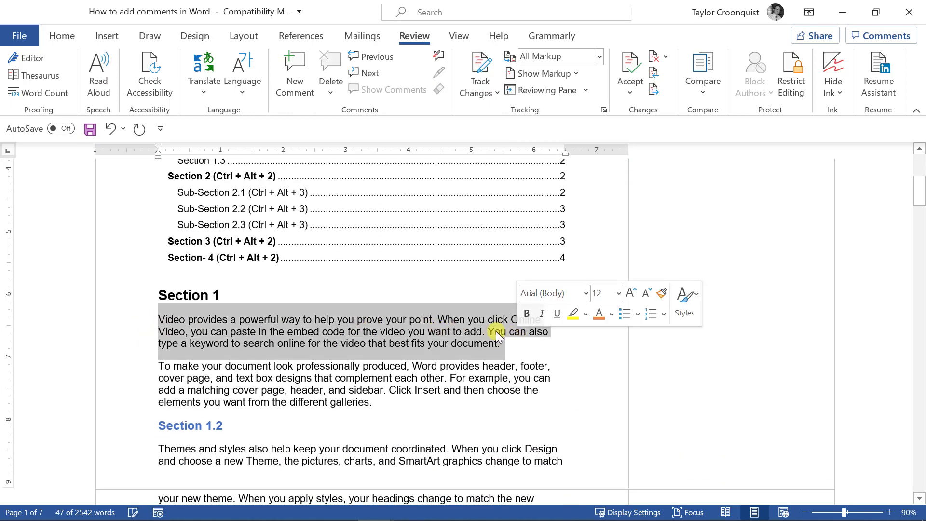
pyautogui.rightClick(492, 330)
pyautogui.click(514, 320)
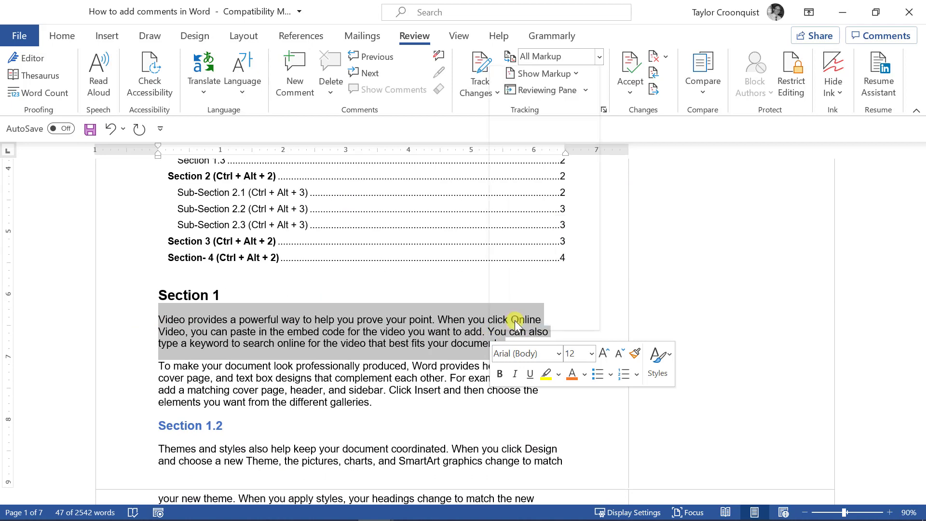
pyautogui.scroll(-2, 197, 374)
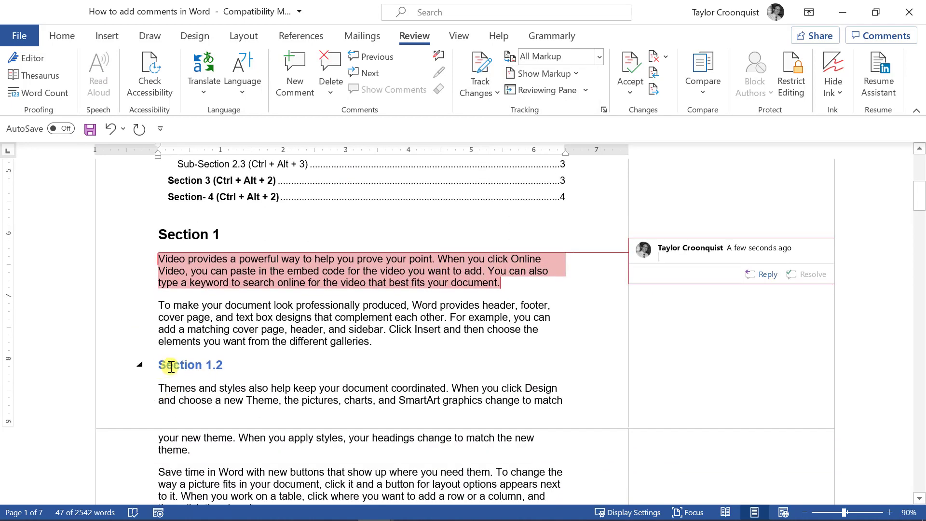
pyautogui.moveTo(184, 366); pyautogui.dragTo(229, 365)
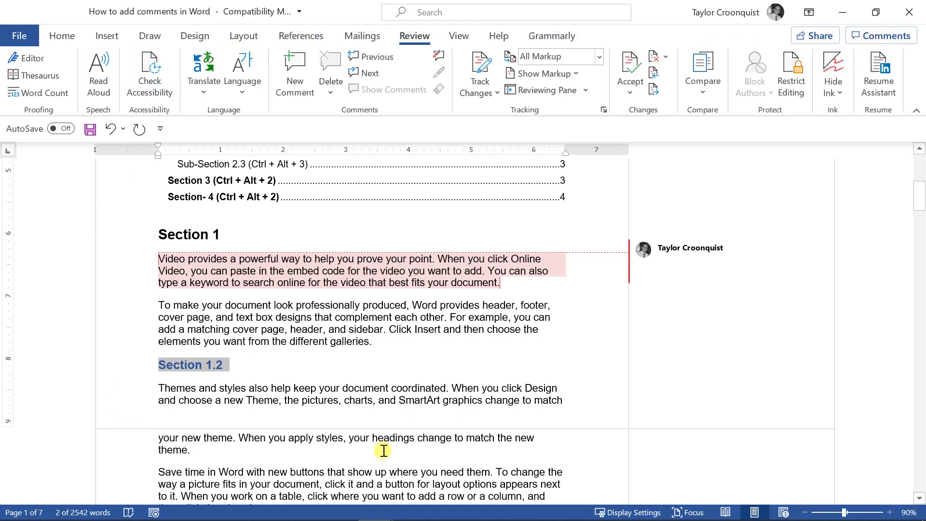
# Step: Comment 'Change company info' on the Section 1.2 heading and fill in the Section 1 paragraph's comment
pyautogui.click(888, 40)
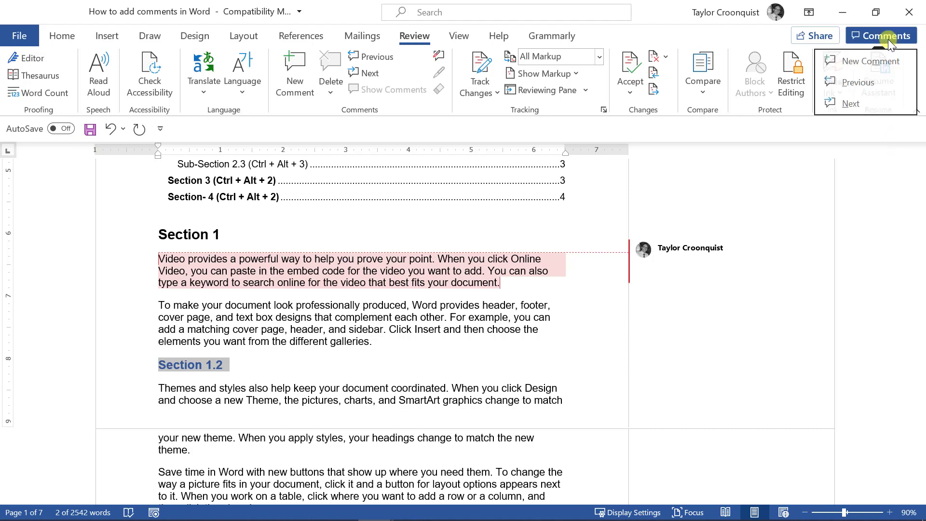
pyautogui.click(866, 64)
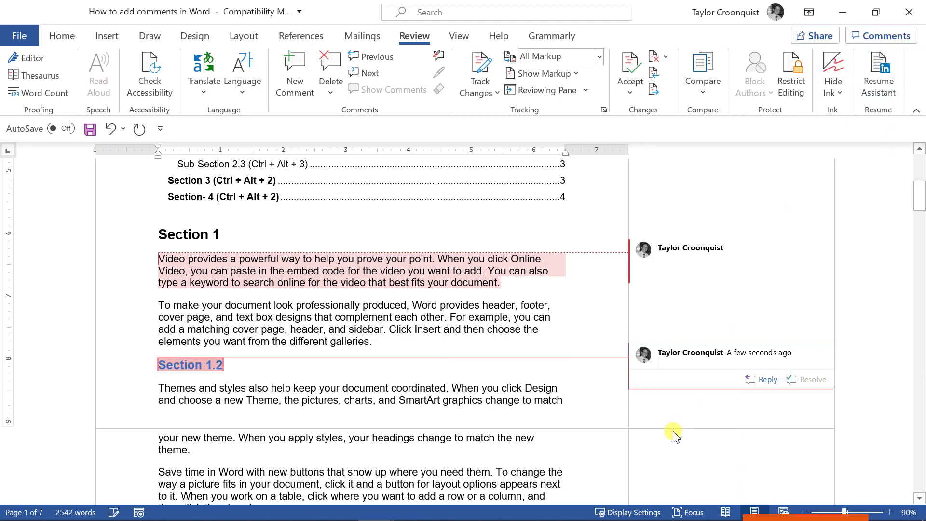
pyautogui.write('Change company info')
pyautogui.click(663, 261)
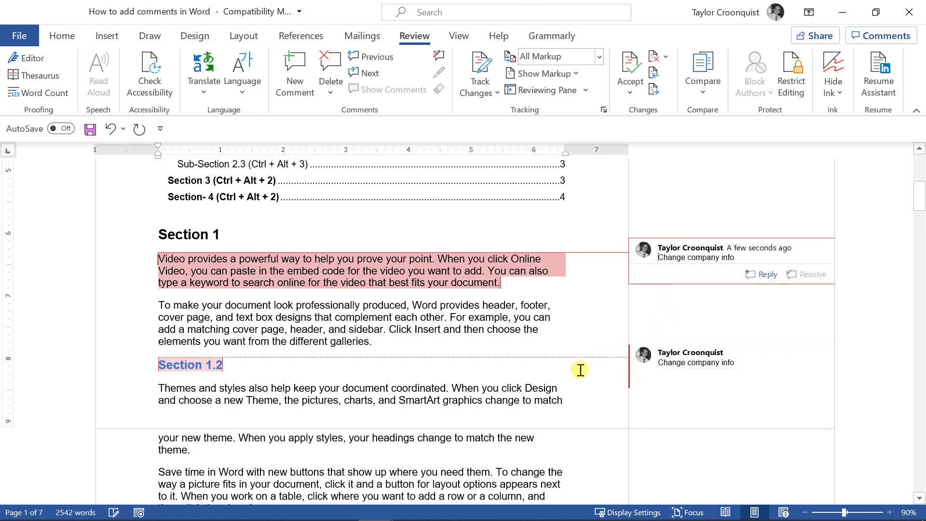
pyautogui.scroll(-3, 404, 356)
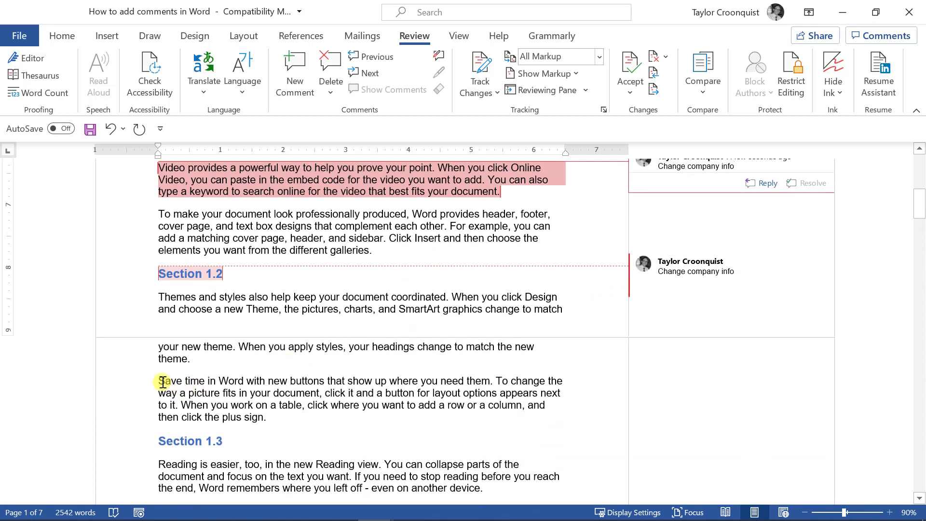
# Step: With the 'Save time' paragraph selected, add the Review tab's New Comment command to the Quick Access Toolbar
pyautogui.moveTo(162, 381); pyautogui.dragTo(276, 418)
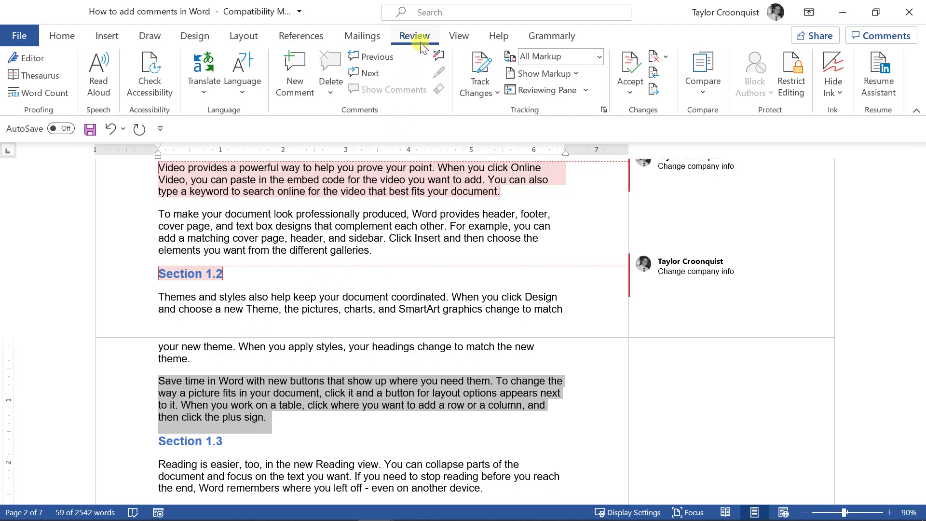
pyautogui.rightClick(293, 67)
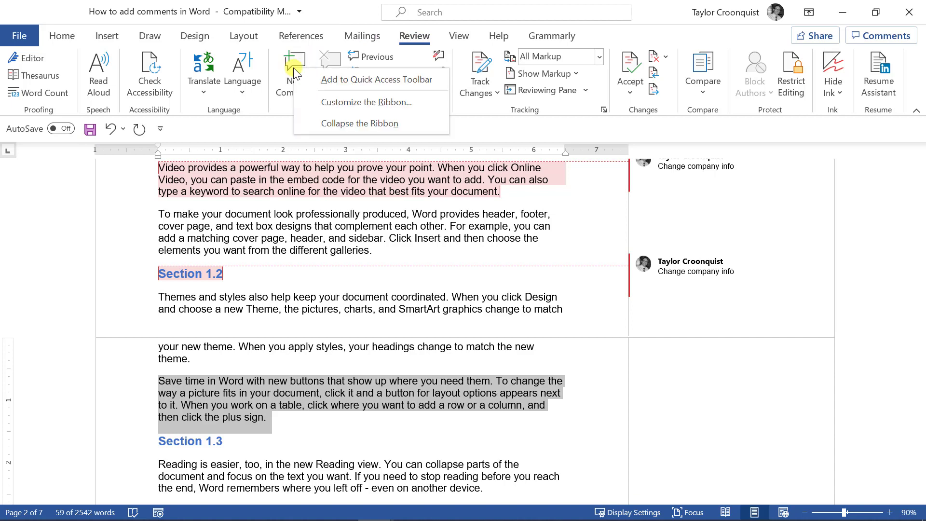
pyautogui.click(327, 81)
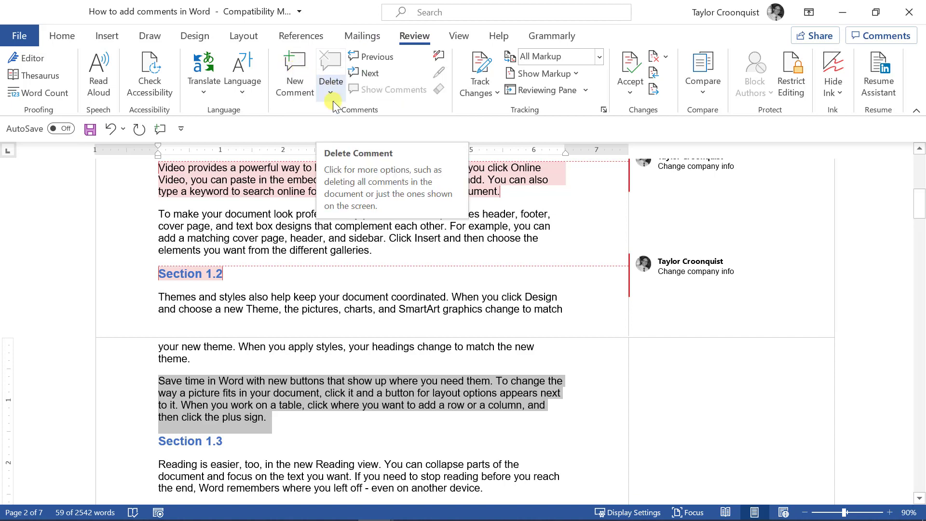
pyautogui.scroll(-3, 258, 193)
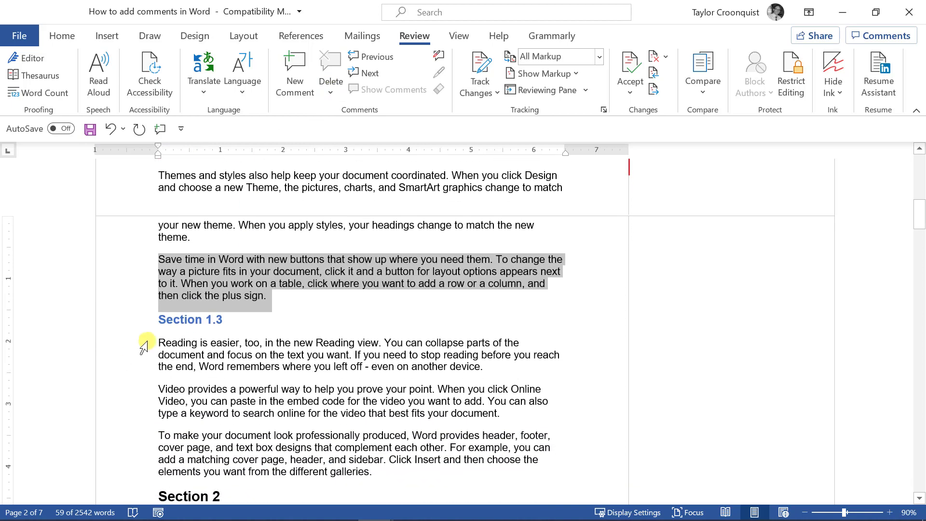
# Step: Comment on the 'Reading is easier' and 'Video provides' paragraphs using the pinned New Comment button
pyautogui.moveTo(207, 349); pyautogui.dragTo(497, 364)
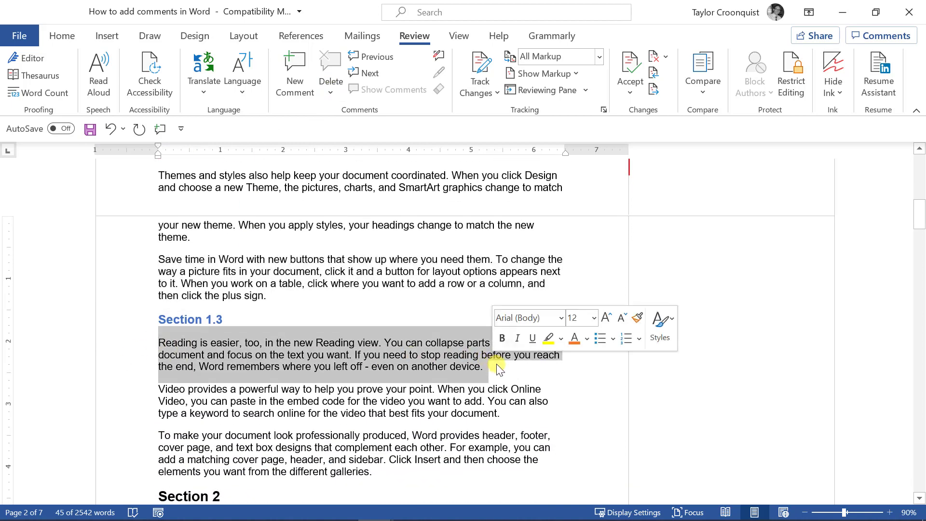
pyautogui.click(166, 129)
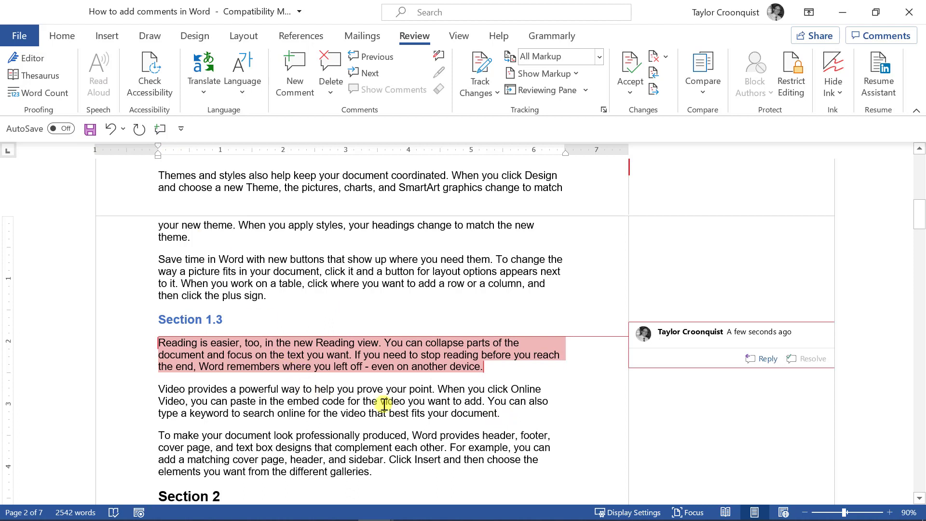
pyautogui.moveTo(501, 413); pyautogui.dragTo(162, 391)
pyautogui.press('alt')
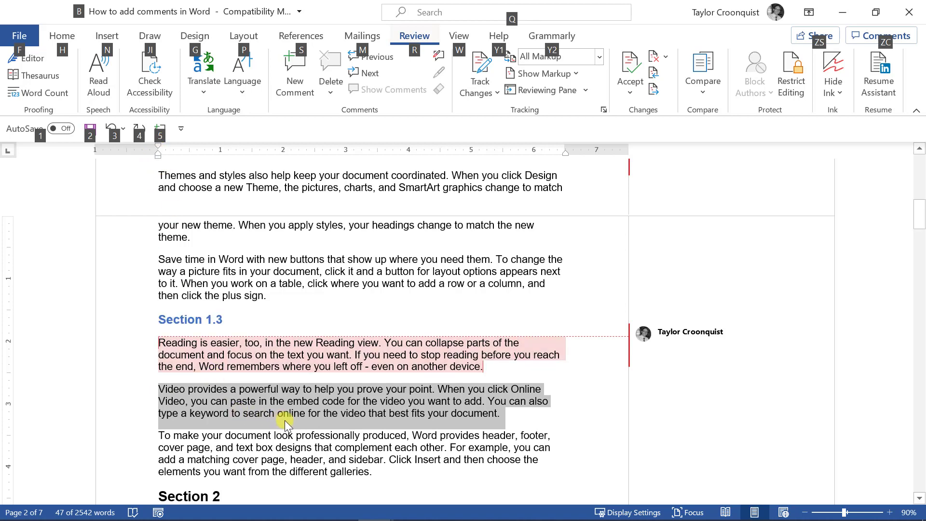
pyautogui.write('rc')
pyautogui.write('Change company info')
pyautogui.scroll(-2, 347, 387)
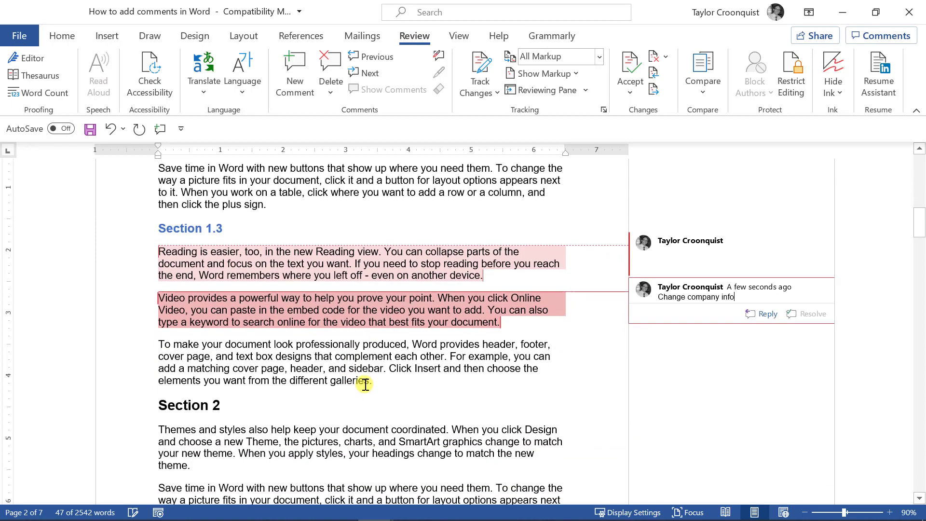
pyautogui.write('Change company info')
# Step: Add a 'Change company info' comment to the word 'galleries' via the Alt, R, C shortcut
pyautogui.doubleClick(365, 384)
pyautogui.press('alt')
pyautogui.press('r')
pyautogui.press('c')
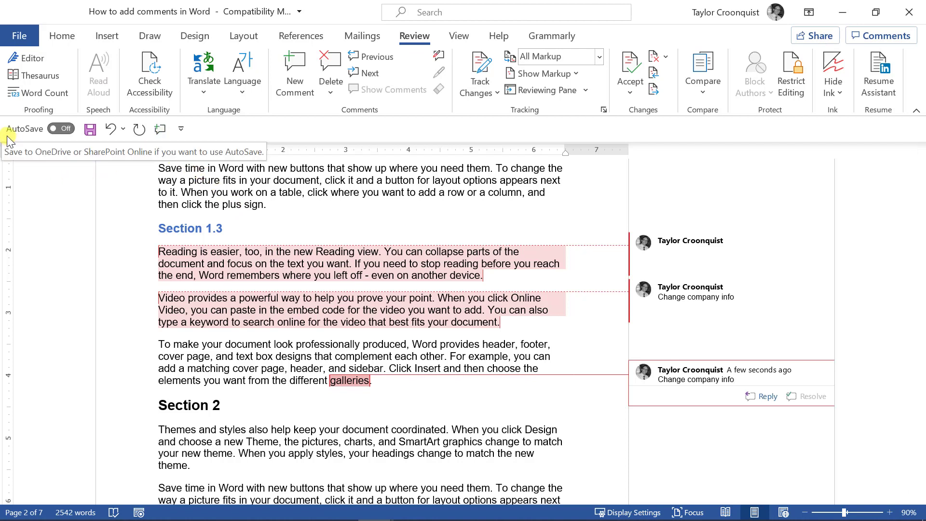
# Step: In Word Options, move Insert Comment to the top of the Quick Access Toolbar list and confirm
pyautogui.click(182, 130)
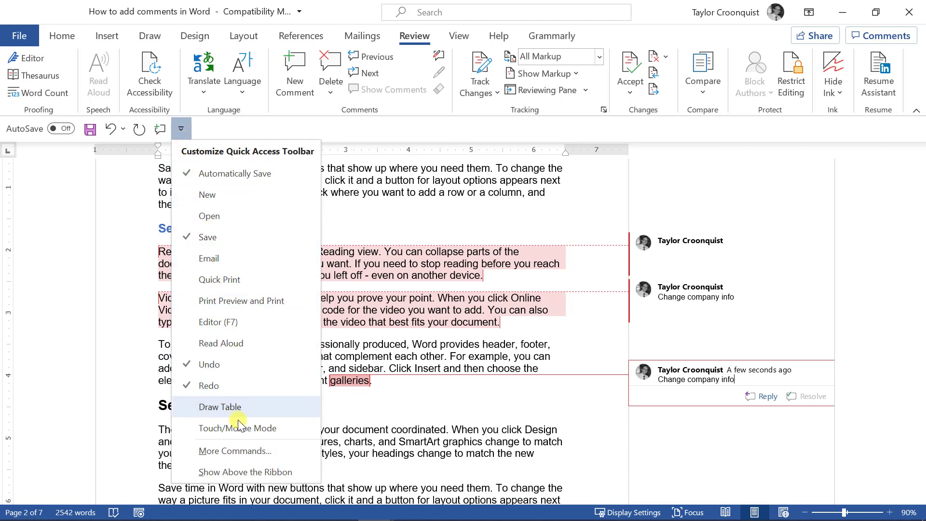
pyautogui.click(236, 451)
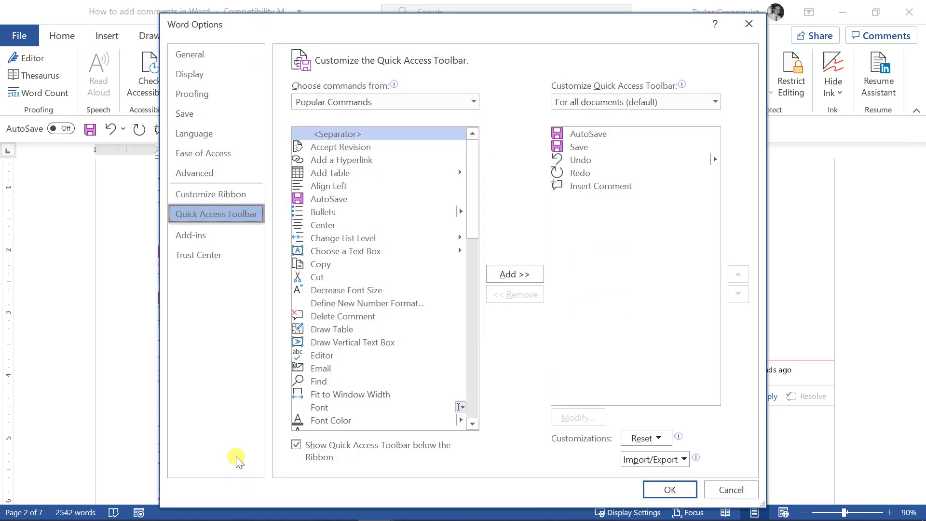
pyautogui.click(600, 188)
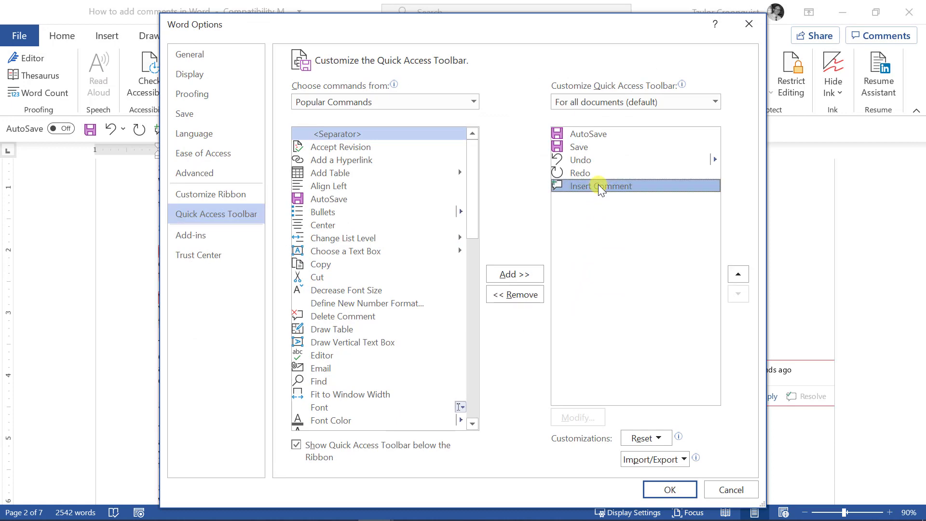
pyautogui.click(738, 274)
pyautogui.click(739, 274)
pyautogui.click(739, 274)
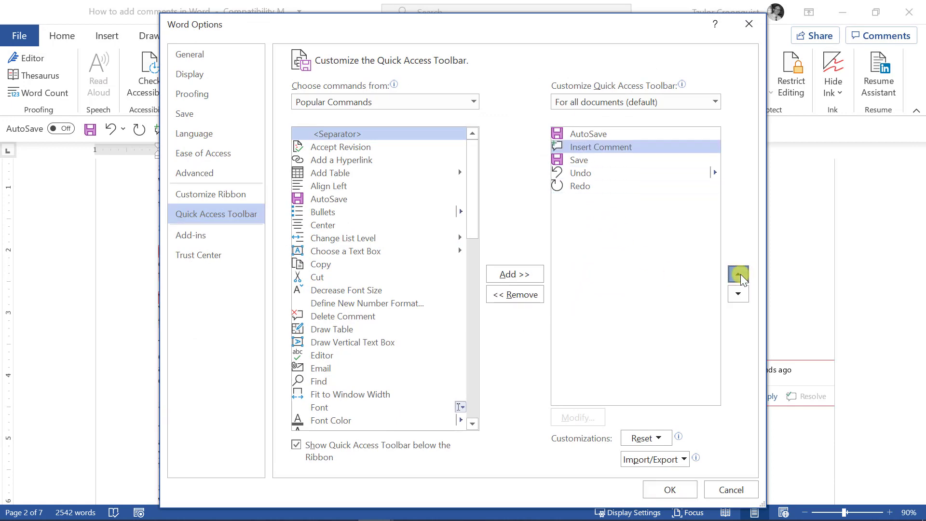
pyautogui.click(669, 489)
pyautogui.scroll(-2, 116, 372)
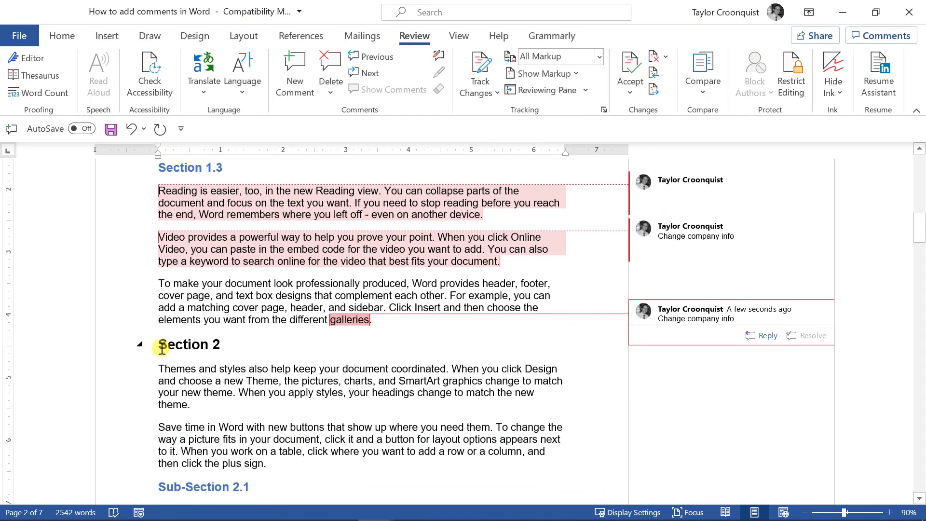
# Step: Comment 'Change company info' on the Section 2 heading (Alt+1) and the 'Save time in Word' paragraph (Ctrl+Alt+M)
pyautogui.moveTo(161, 345); pyautogui.dragTo(239, 345)
pyautogui.hotkey('alt', '1')
pyautogui.write('Change company info')
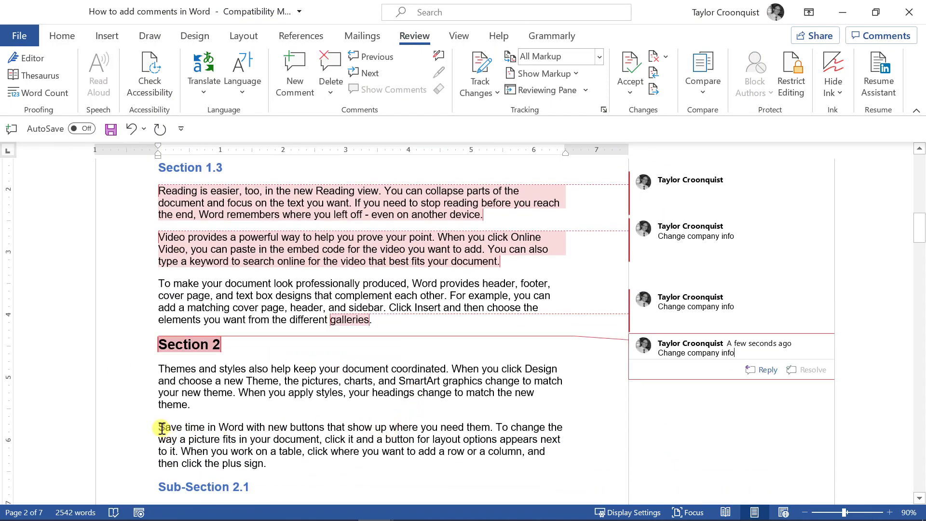
pyautogui.moveTo(161, 428); pyautogui.dragTo(267, 463)
pyautogui.press('alt')
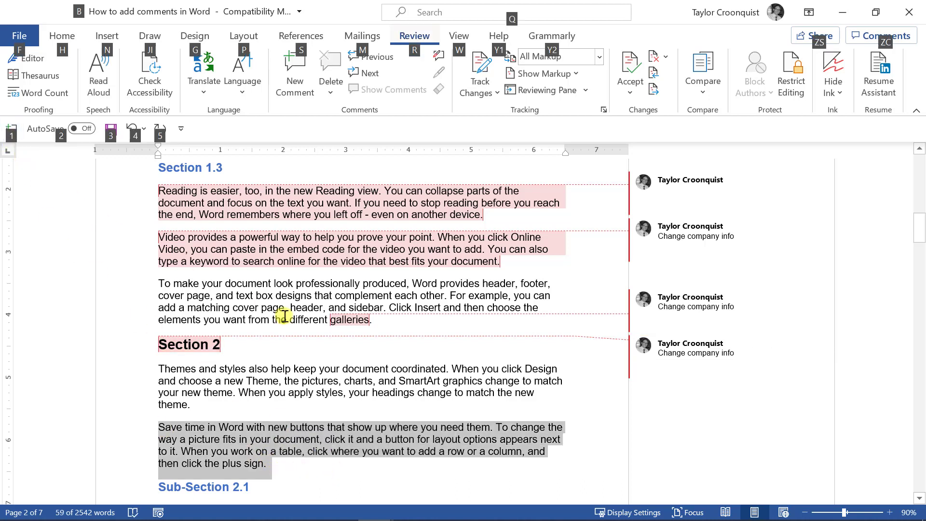
pyautogui.hotkey('ctrl', 'alt', 'm')
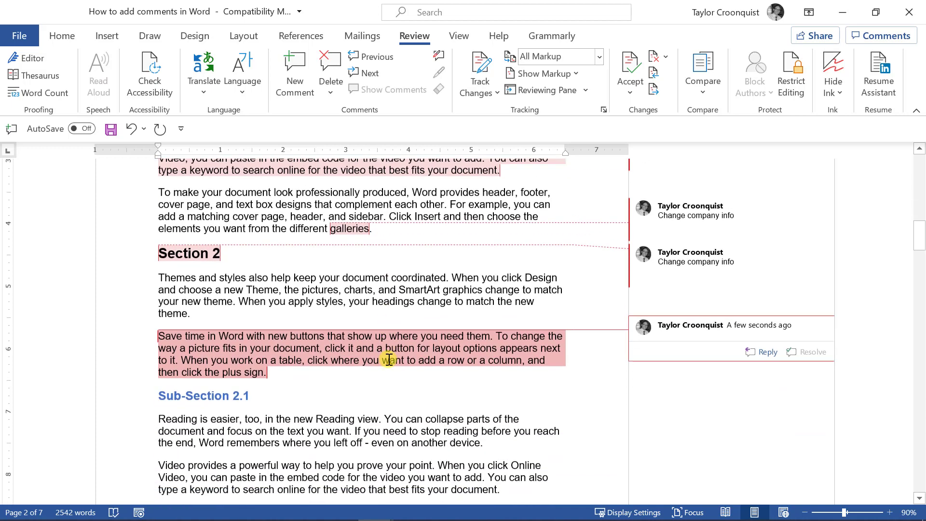
pyautogui.write('Change company info')
# Step: Comment on Sub-Section 2.1 with Ctrl+Alt+M and paste 'Change company info' into it
pyautogui.doubleClick(208, 396)
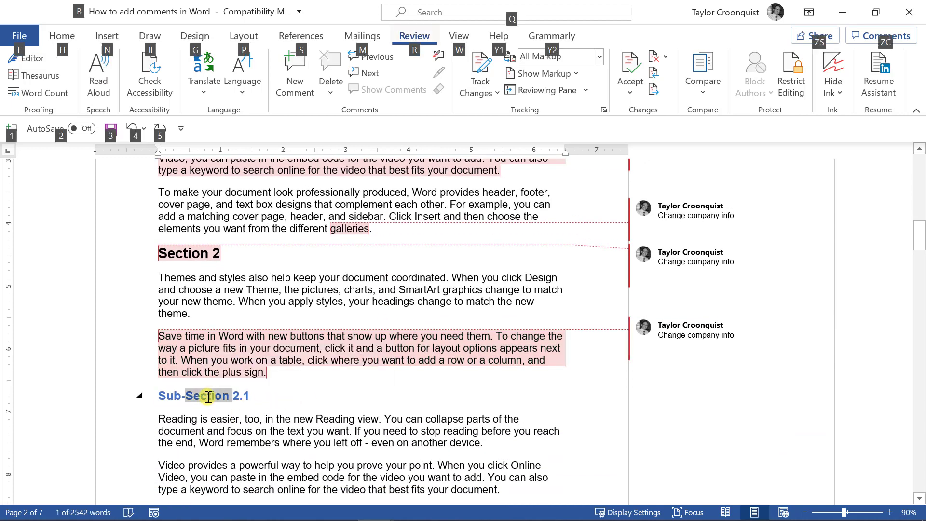
pyautogui.hotkey('ctrl', 'alt', 'm')
pyautogui.hotkey('ctrl', 'v')
pyautogui.scroll(-2, 550, 376)
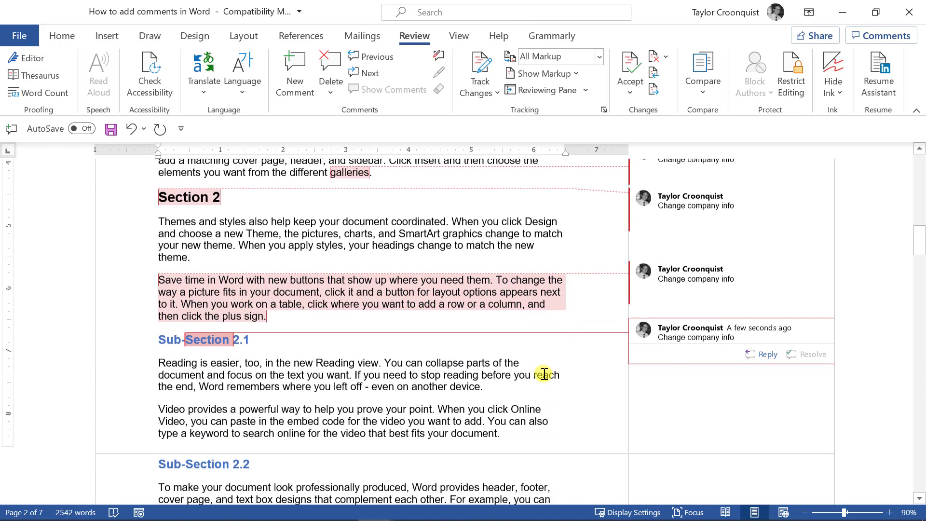
pyautogui.scroll(-2, 542, 375)
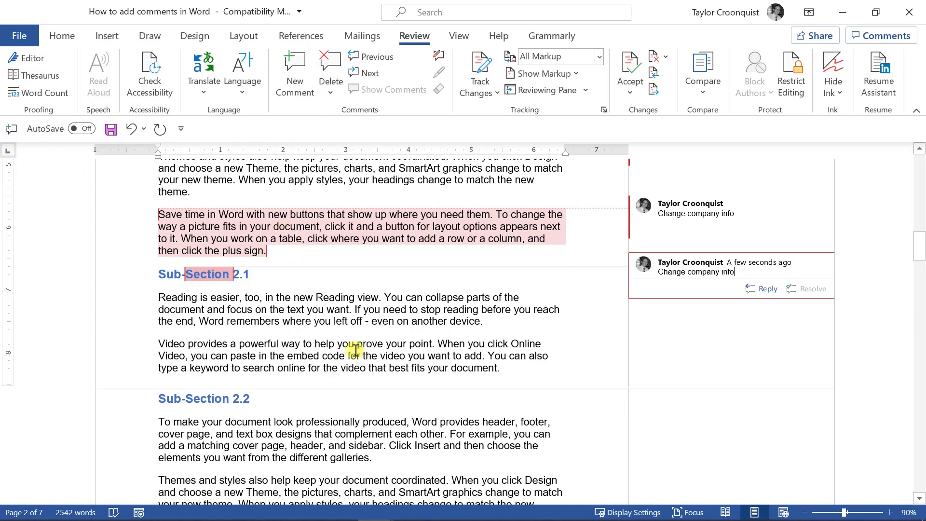
pyautogui.scroll(1, 355, 350)
pyautogui.scroll(4, 354, 350)
pyautogui.scroll(1, 355, 350)
pyautogui.scroll(3, 355, 350)
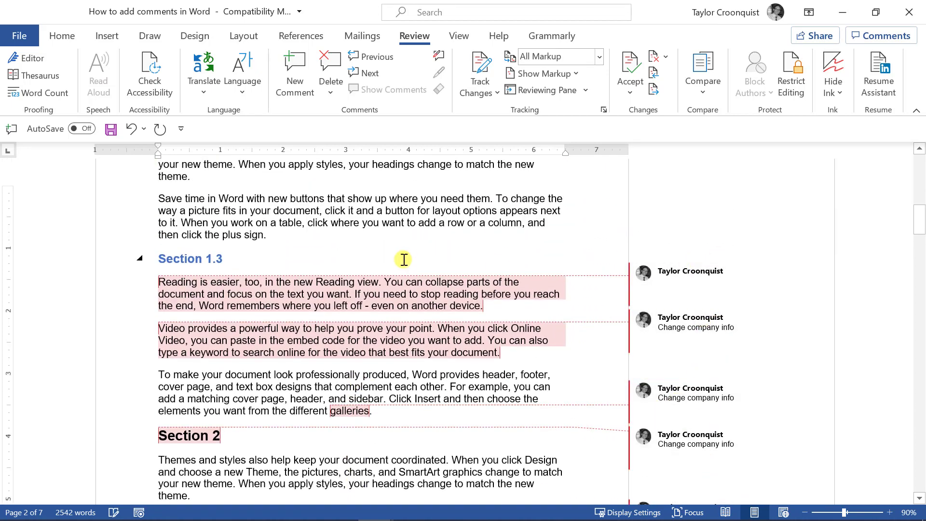
pyautogui.scroll(1, 405, 261)
pyautogui.scroll(4, 403, 260)
pyautogui.scroll(1, 403, 259)
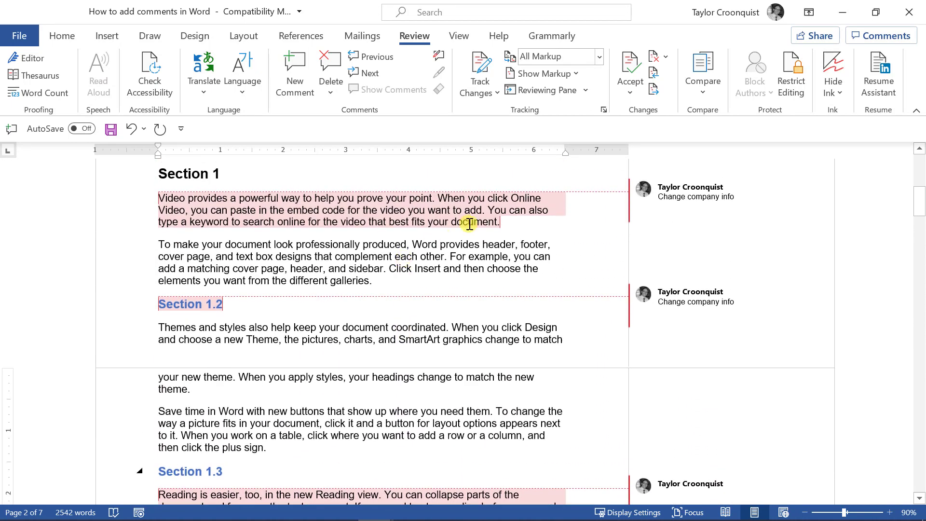
pyautogui.click(586, 90)
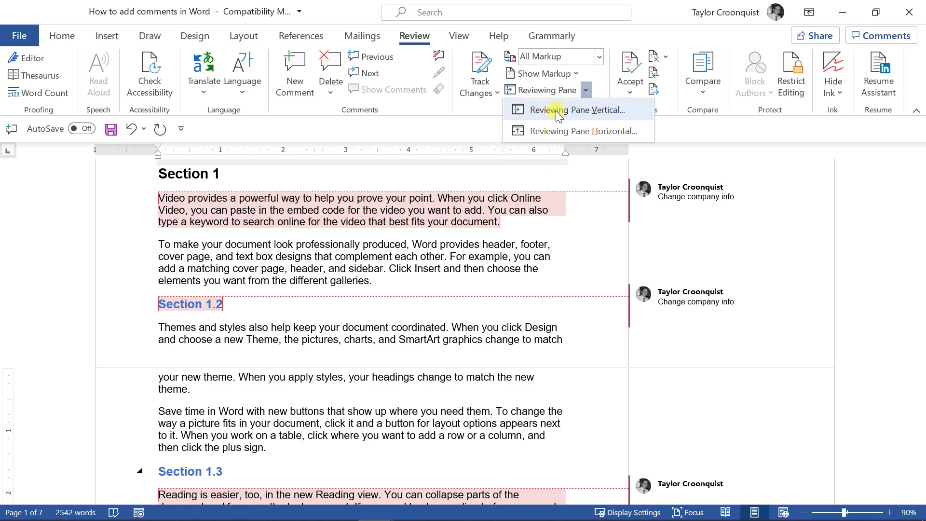
pyautogui.click(558, 112)
pyautogui.click(88, 334)
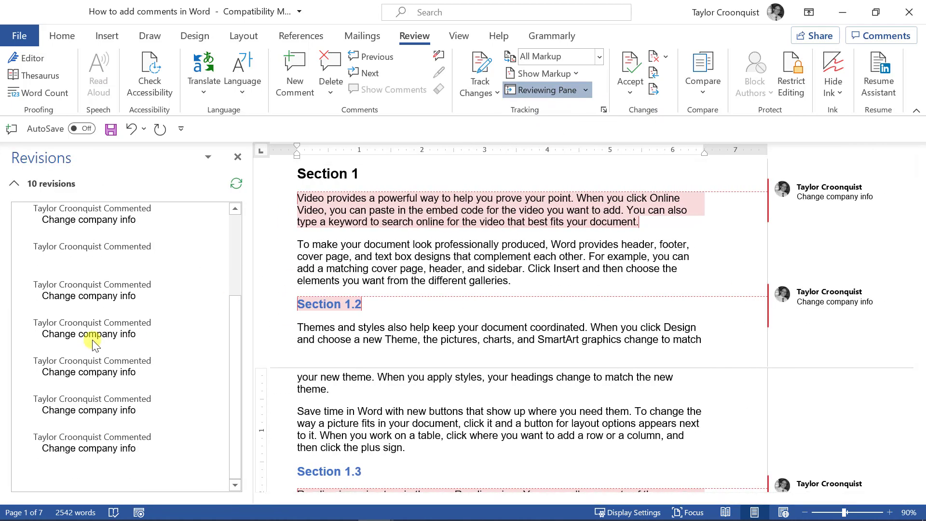
pyautogui.click(93, 371)
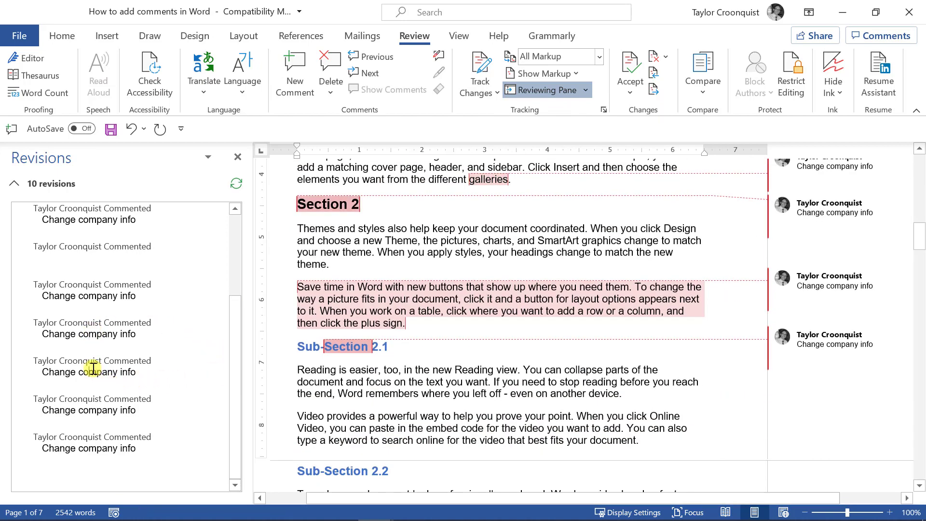
pyautogui.click(100, 400)
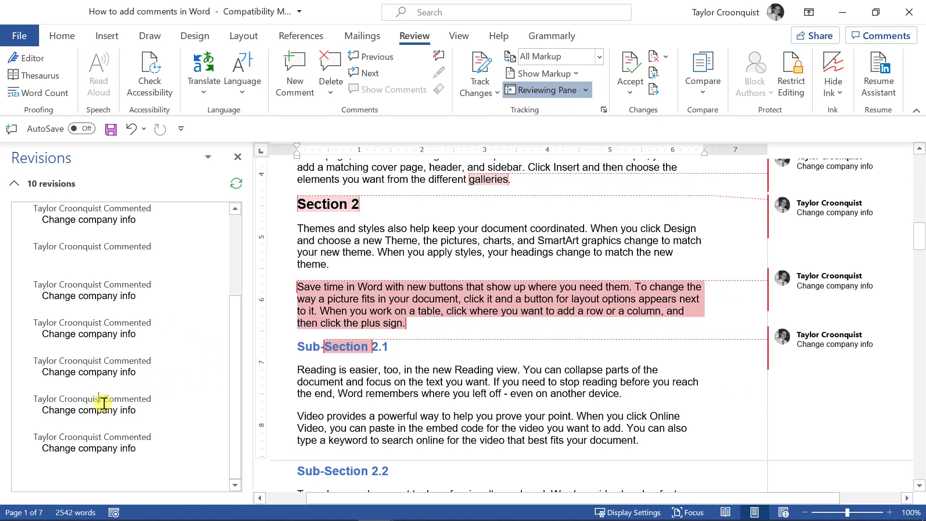
pyautogui.click(122, 220)
pyautogui.scroll(3, 138, 275)
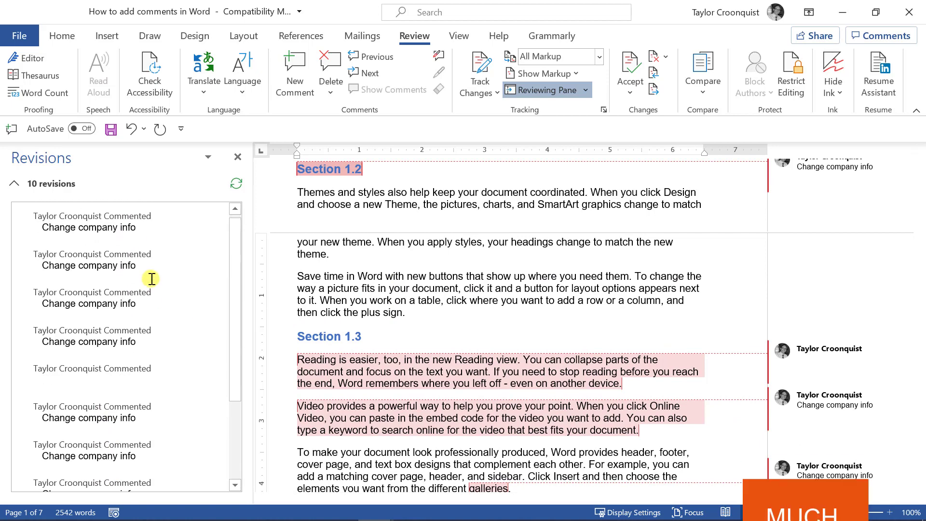
pyautogui.click(238, 158)
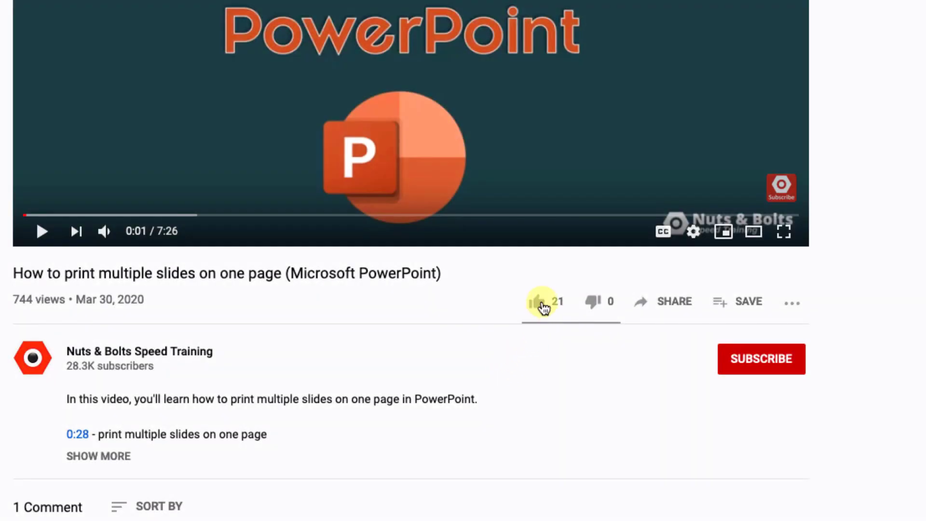
# Step: Like the video, subscribe with All notifications, and start a comment 'Hey! I have a question'
pyautogui.click(541, 303)
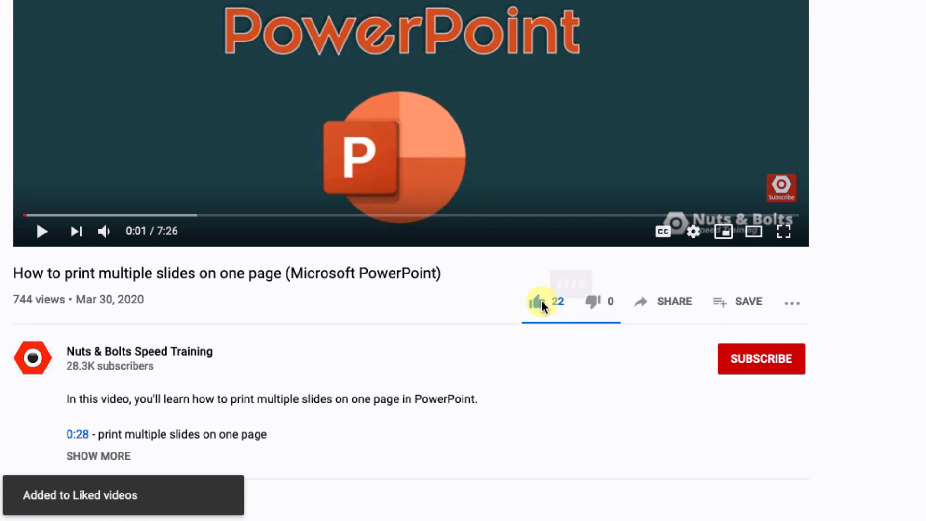
pyautogui.click(735, 363)
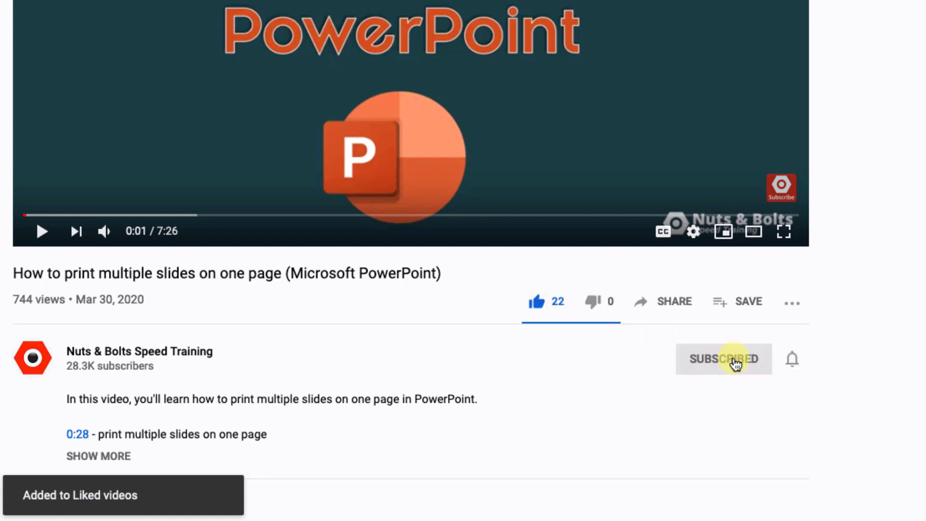
pyautogui.click(792, 359)
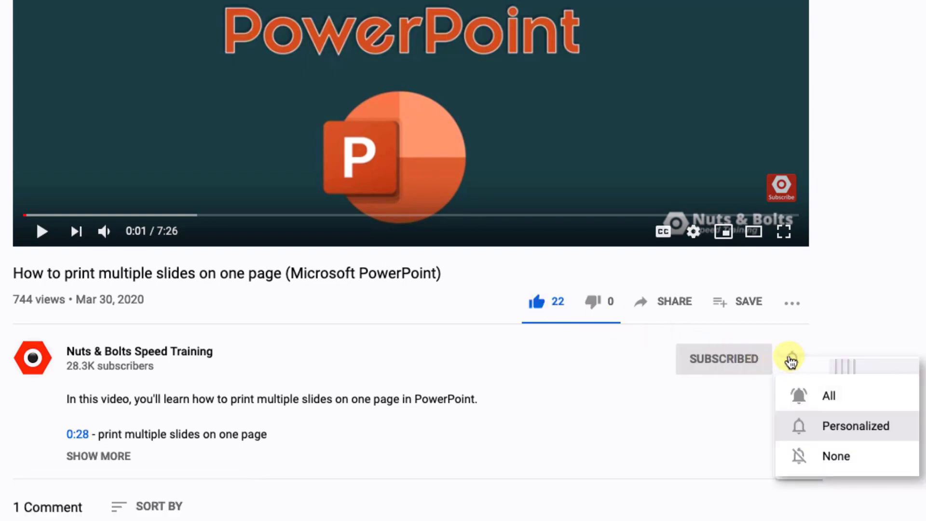
pyautogui.click(785, 394)
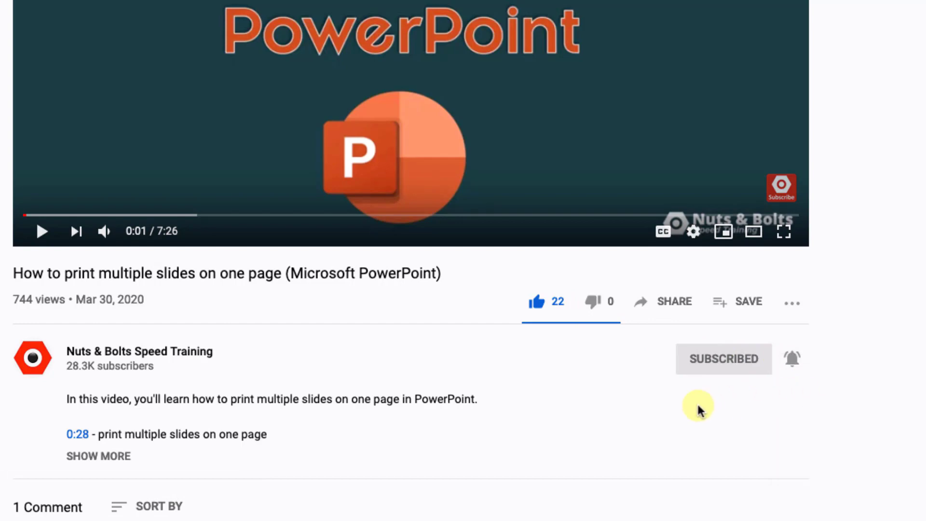
pyautogui.scroll(-3, 690, 402)
pyautogui.click(522, 354)
pyautogui.scroll(-2, 522, 355)
pyautogui.write('Hey! I have a question')
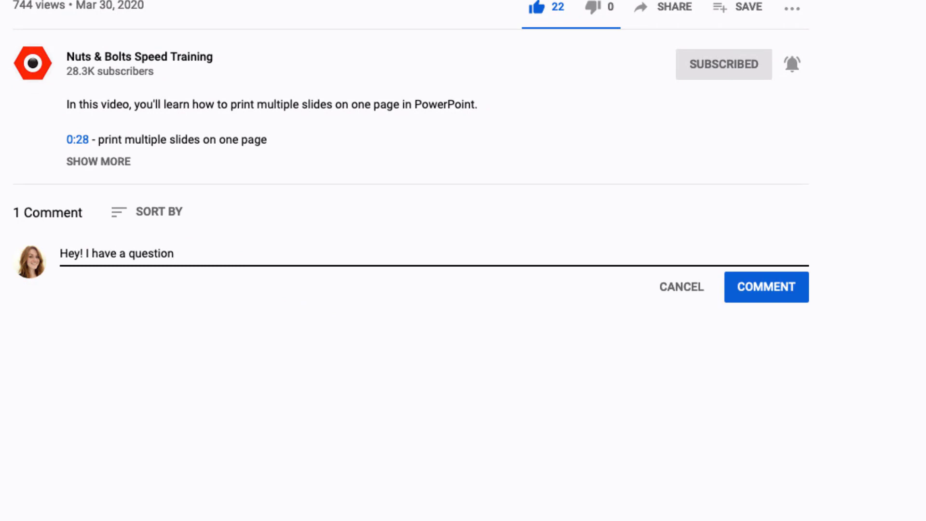